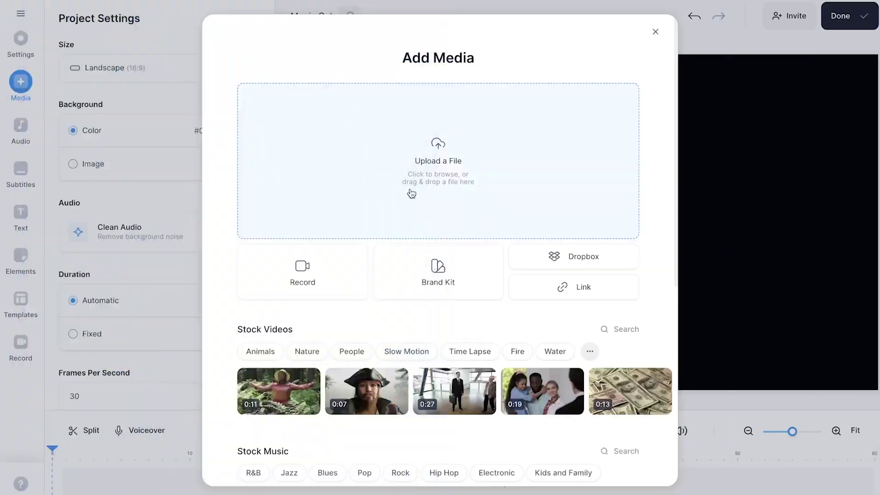
# Step: Upload Magic Cut.MOV and run Magic Cut to strip its silences and filler words
pyautogui.click(412, 188)
pyautogui.click(330, 273)
pyautogui.click(641, 351)
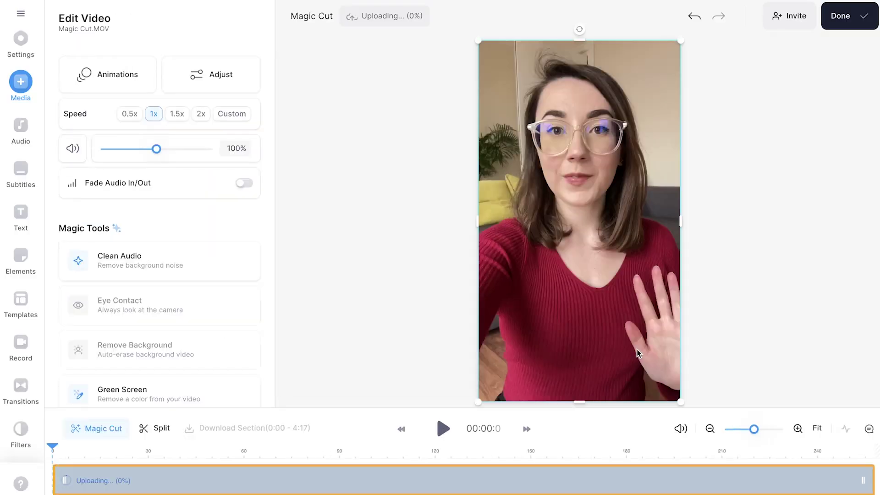
pyautogui.moveTo(114, 430)
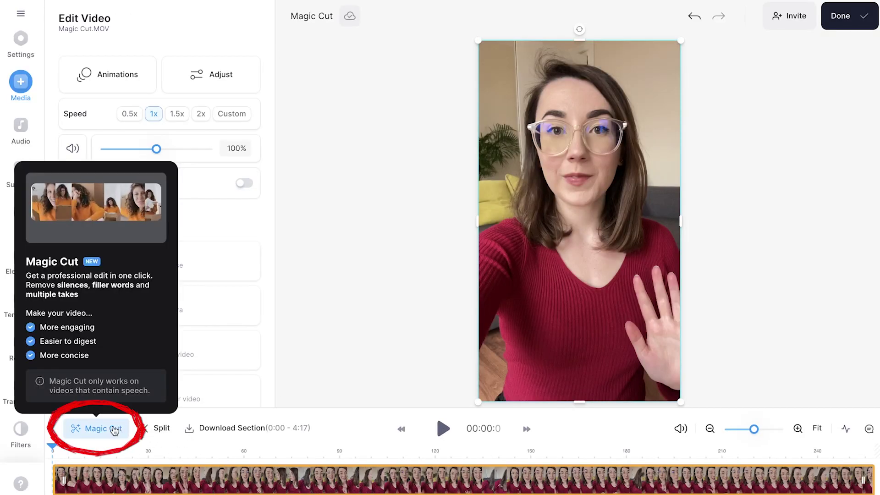
pyautogui.click(115, 430)
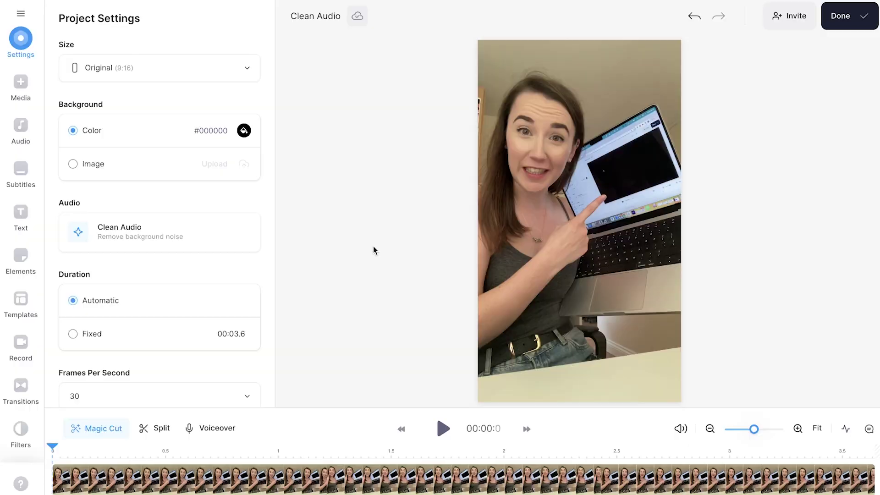
# Step: Play the Clean Audio clip, then select it to reveal its Magic Tools
pyautogui.click(440, 438)
pyautogui.click(204, 472)
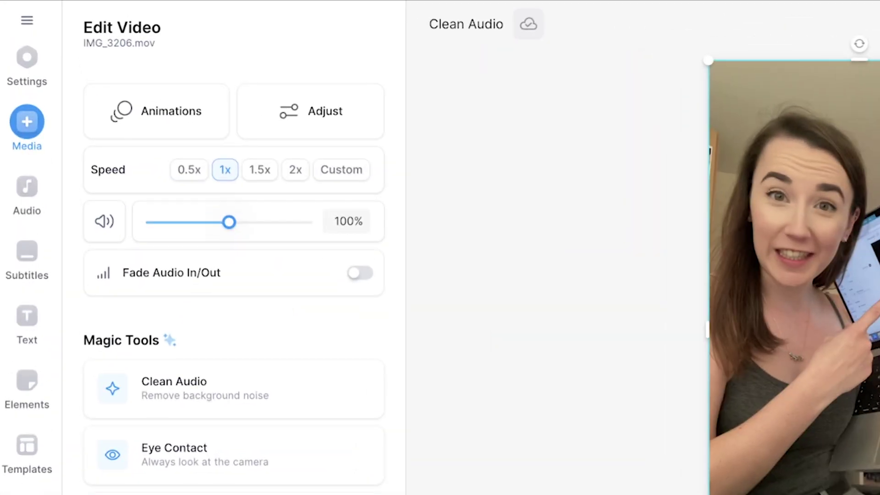
pyautogui.scroll(-3, 161, 229)
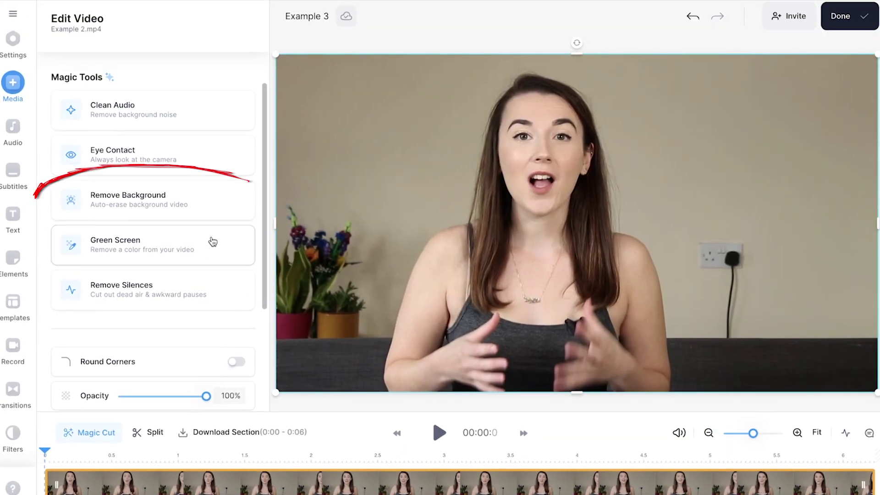
# Step: Turn on Remove Background for Example 2.mp4 and set the project background colour to blue
pyautogui.click(193, 201)
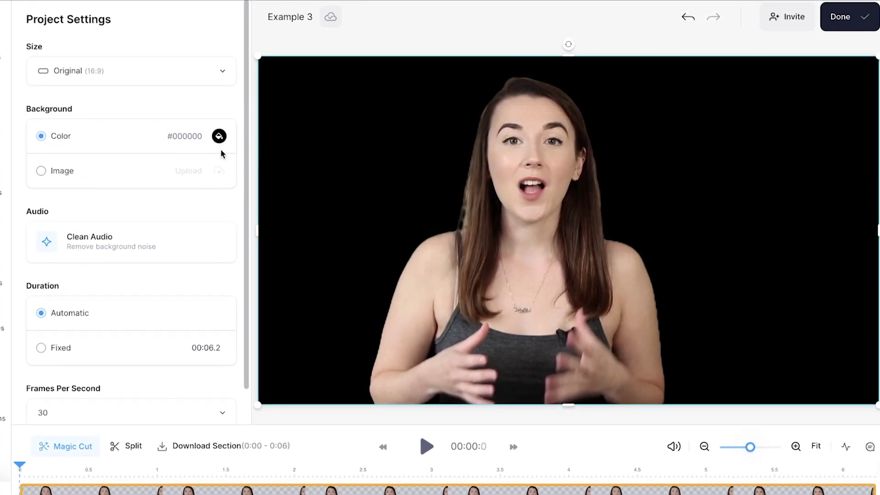
pyautogui.click(217, 136)
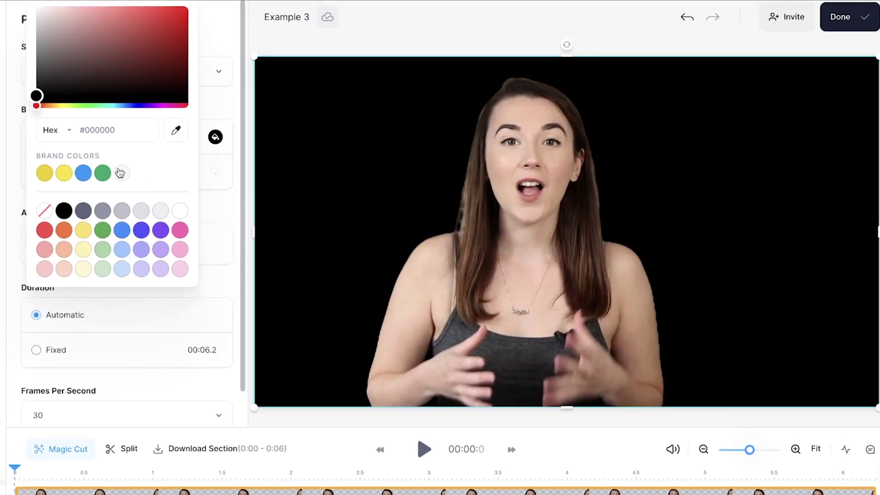
pyautogui.click(83, 174)
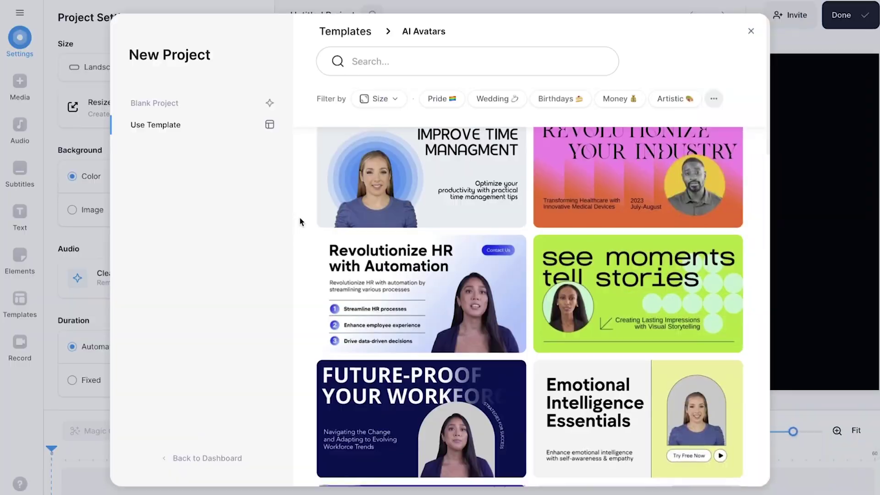
# Step: Browse all AI Avatars under Elements and pick an avatar to create
pyautogui.scroll(-3, 298, 218)
pyautogui.scroll(-3, 297, 214)
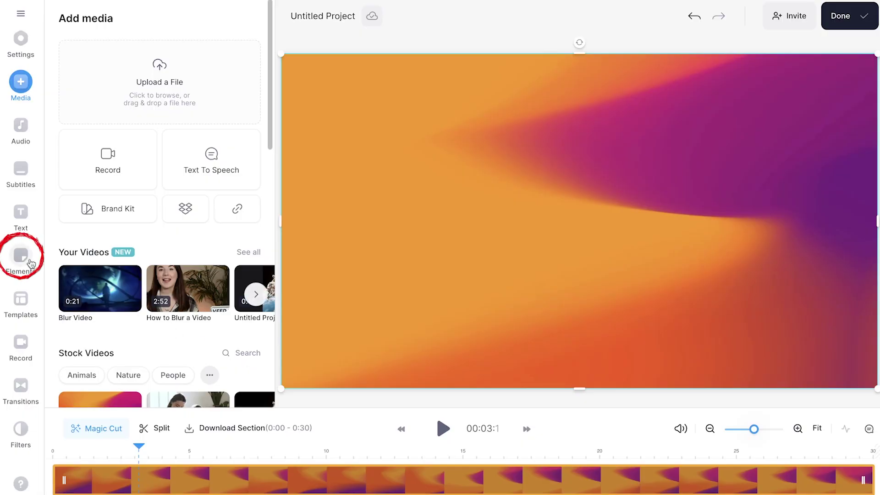
pyautogui.click(20, 257)
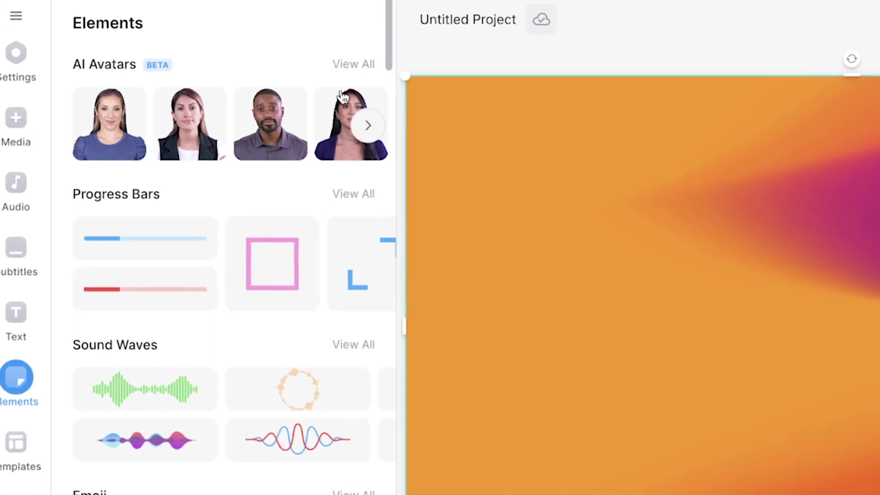
pyautogui.click(362, 64)
pyautogui.scroll(-3, 275, 275)
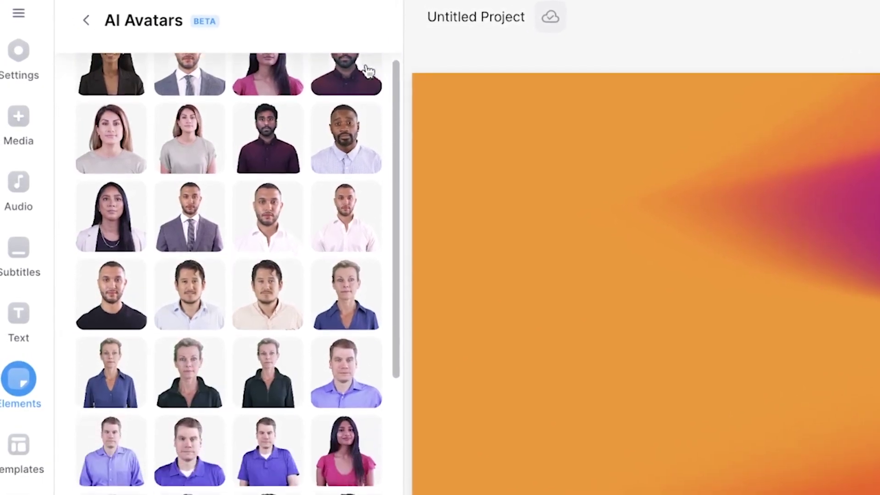
pyautogui.click(345, 448)
# Step: Set the avatar to English (UK) with the formal character, enter the welcome script, and add it
pyautogui.click(268, 104)
pyautogui.write('English')
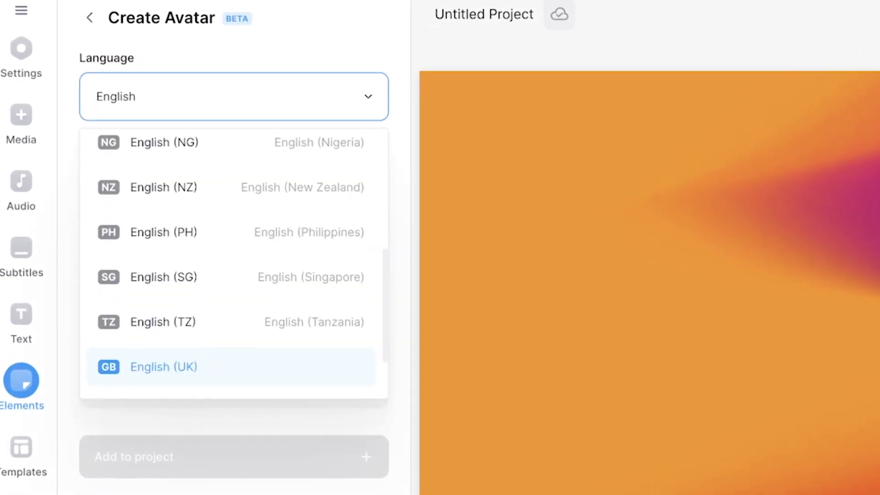
pyautogui.press('Return')
pyautogui.press('Tab')
pyautogui.write('Shreya')
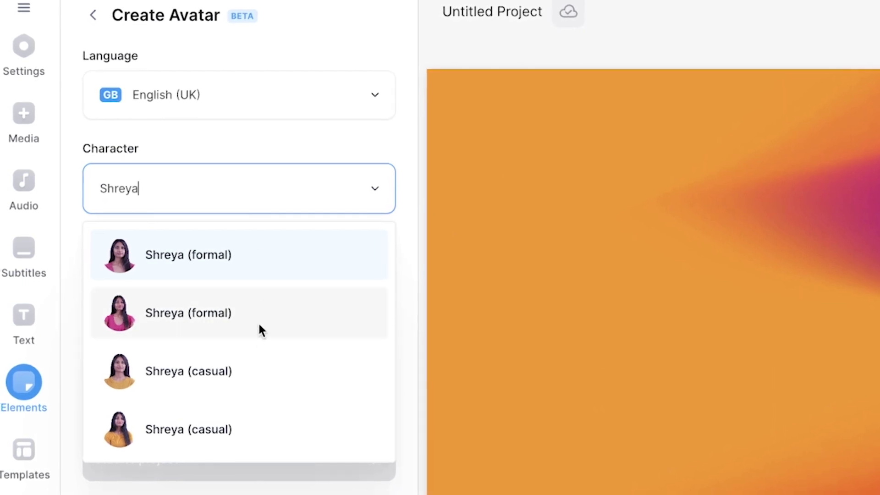
pyautogui.click(187, 255)
pyautogui.write('Hel')
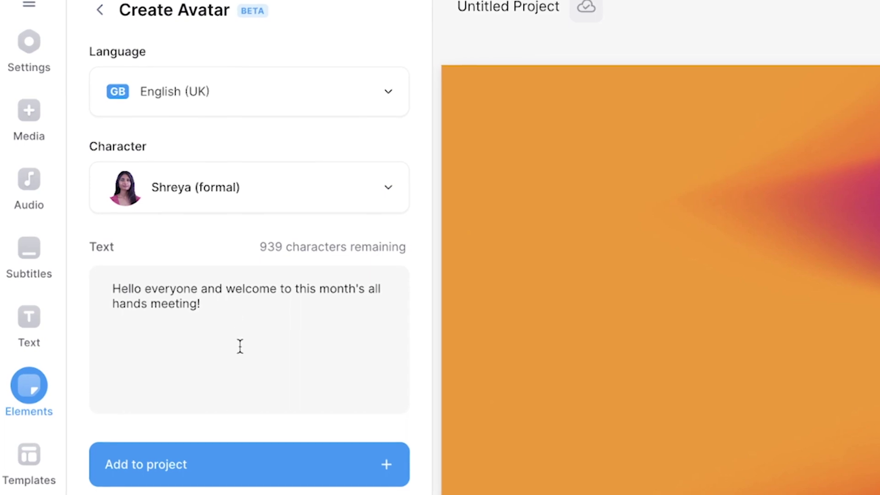
pyautogui.click(240, 464)
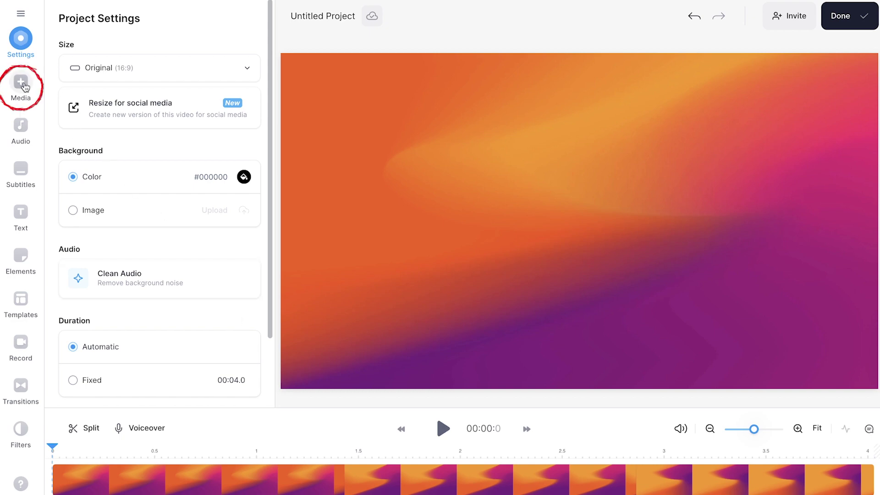
# Step: Start a text-to-speech voiceover reading 'Hello everyone, welcome to this months all hands meeting.' in US English
pyautogui.click(23, 85)
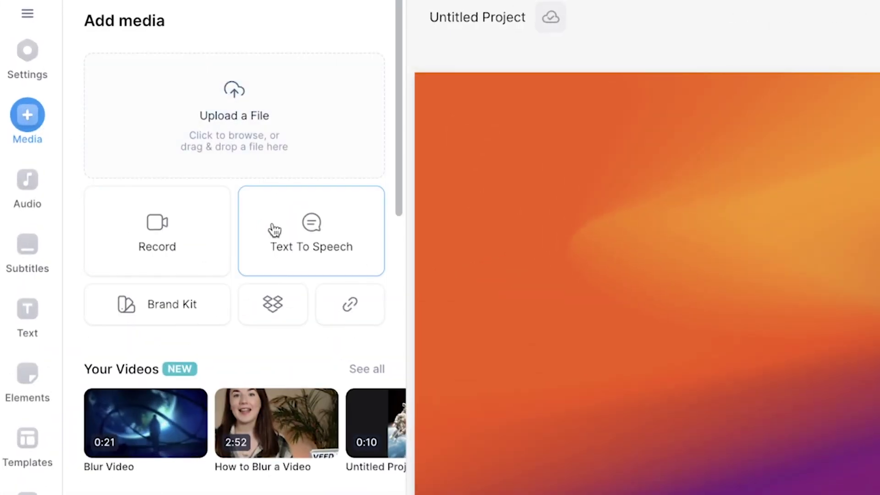
pyautogui.click(274, 229)
pyautogui.write('Hello everyone, welcome to this months all hands meeting.')
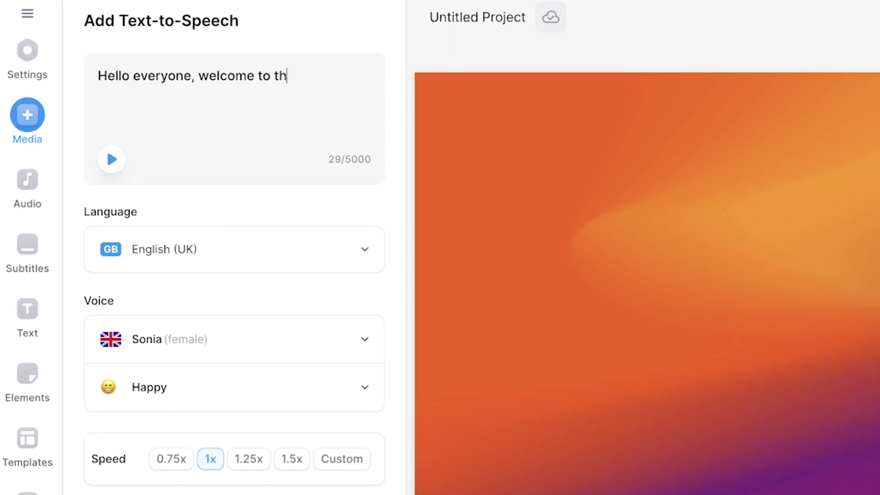
pyautogui.click(263, 249)
pyautogui.write('English')
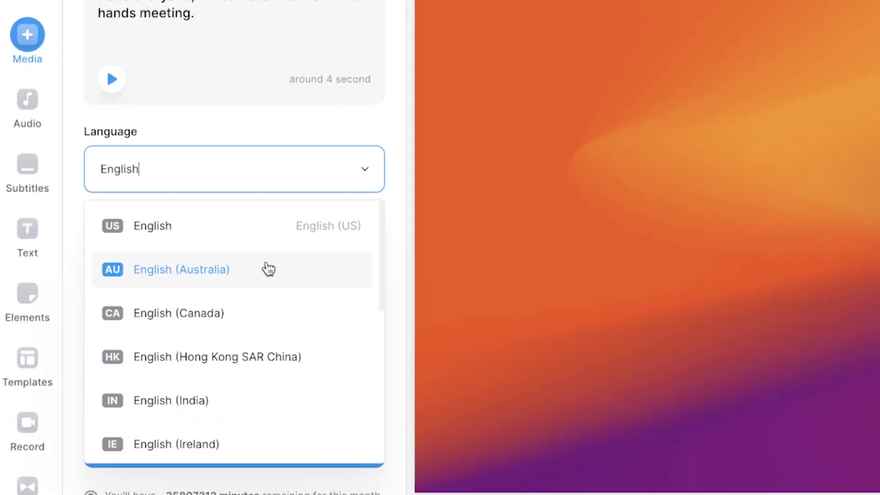
pyautogui.click(260, 309)
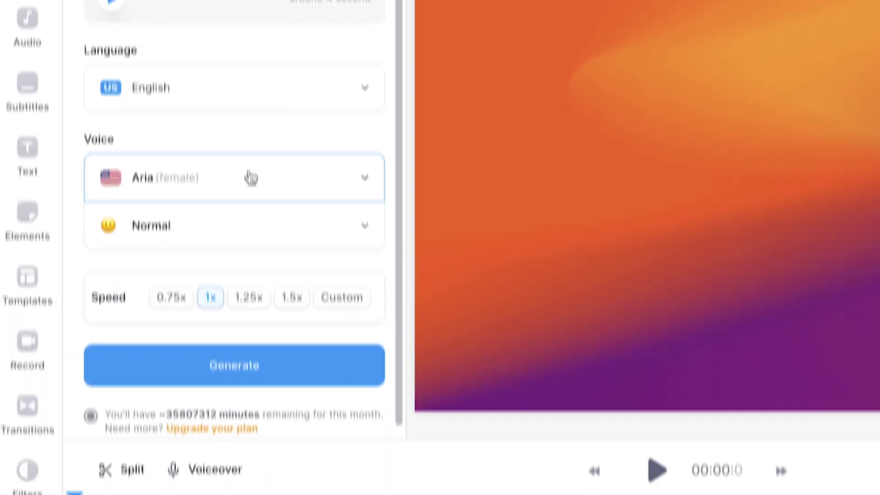
# Step: Choose the Jane female voice, generate the speech, and play the new track
pyautogui.click(251, 178)
pyautogui.scroll(-3, 243, 316)
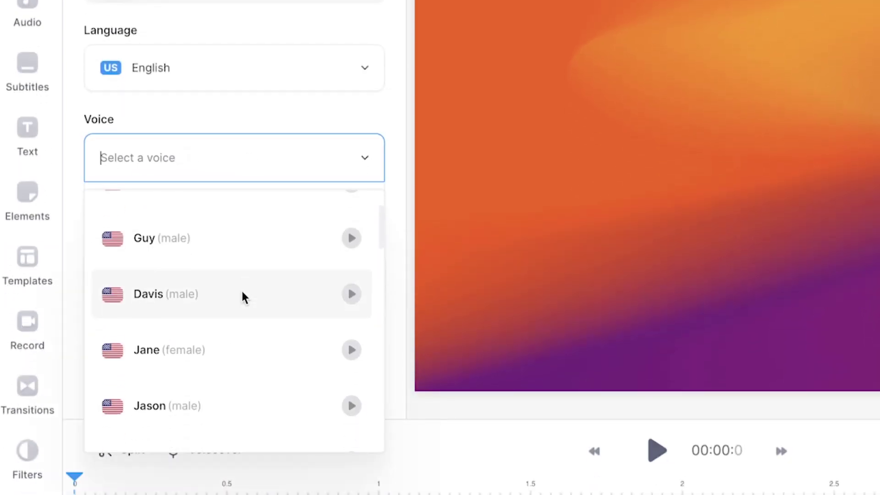
pyautogui.click(270, 321)
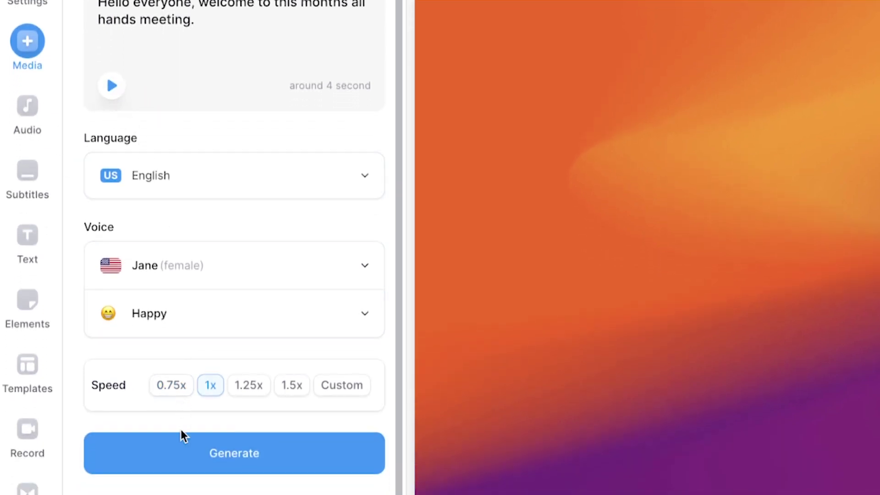
pyautogui.click(179, 440)
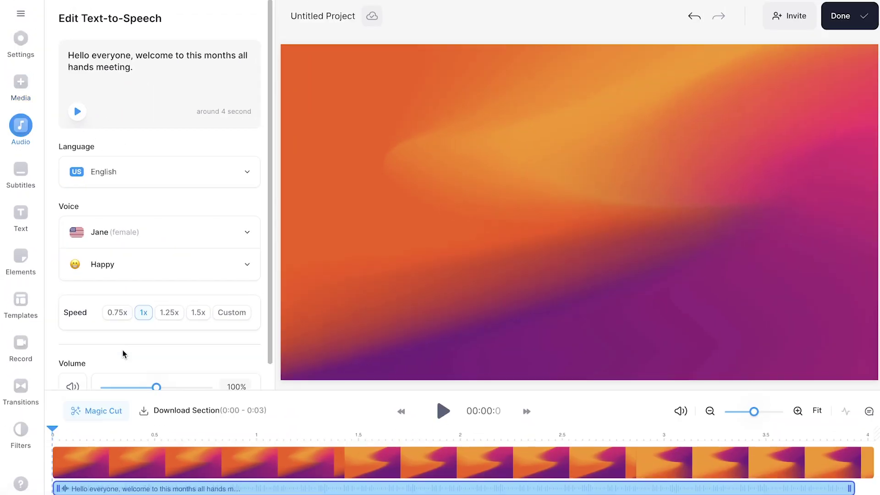
pyautogui.click(441, 411)
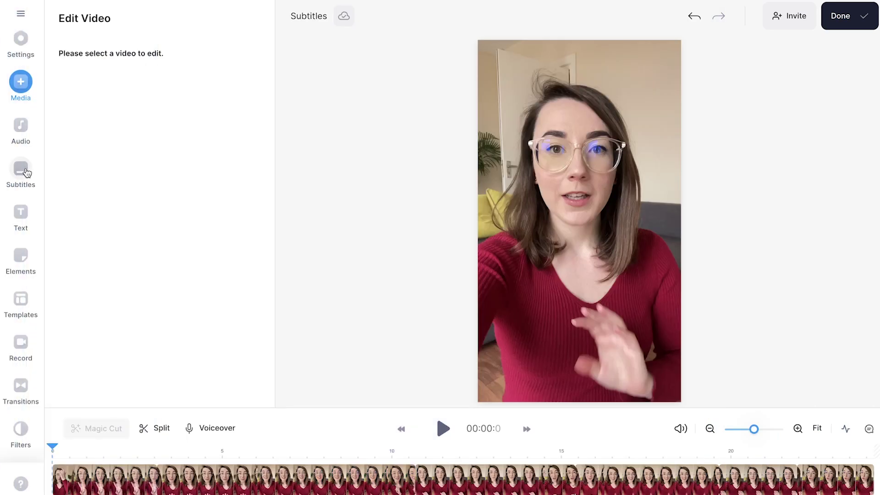
# Step: Auto-transcribe subtitles in English (UK), then colour the word 'facts' green
pyautogui.click(25, 170)
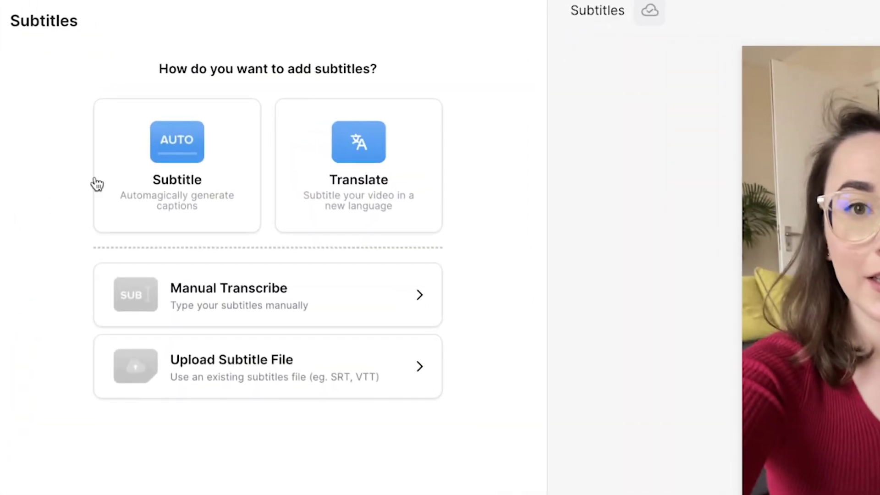
pyautogui.click(115, 133)
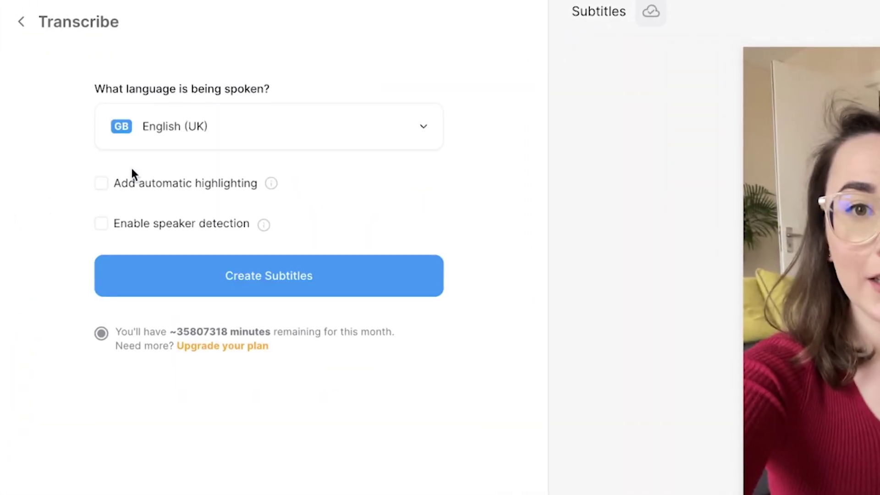
pyautogui.click(175, 148)
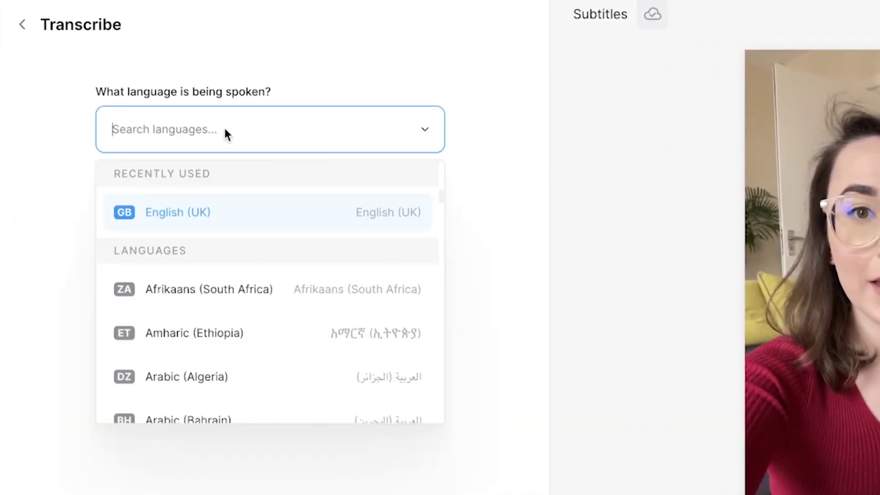
pyautogui.click(230, 213)
pyautogui.click(204, 284)
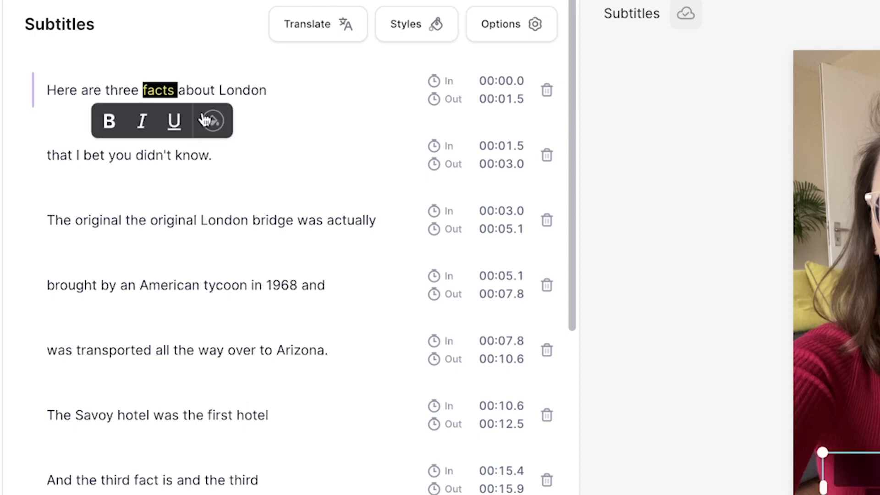
pyautogui.click(208, 122)
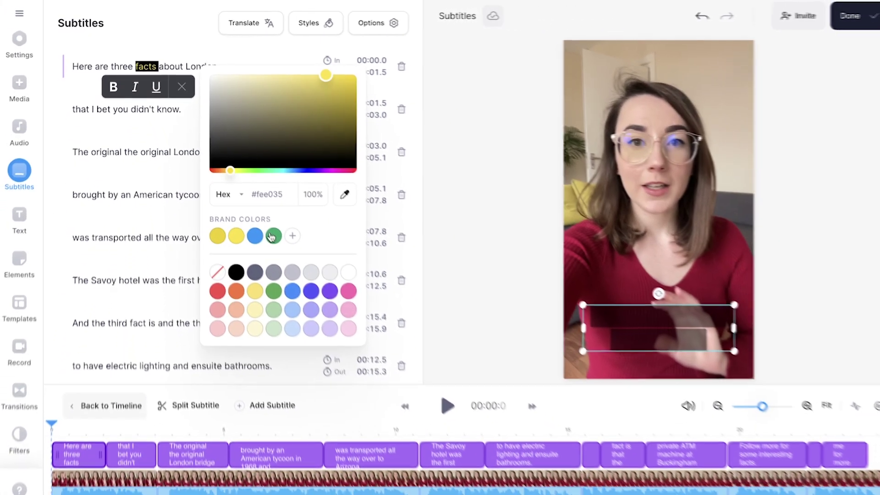
pyautogui.click(352, 346)
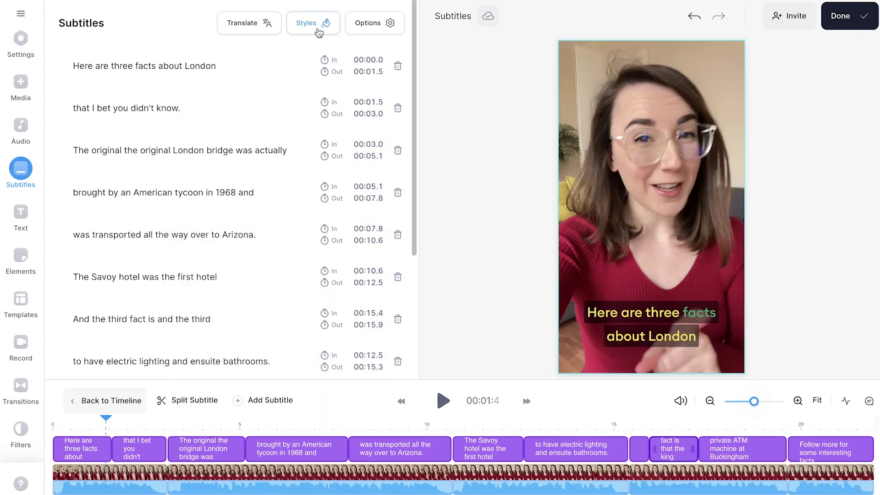
# Step: Set the subtitle style font to THEBOLDFONT 2022 at 96px
pyautogui.click(319, 33)
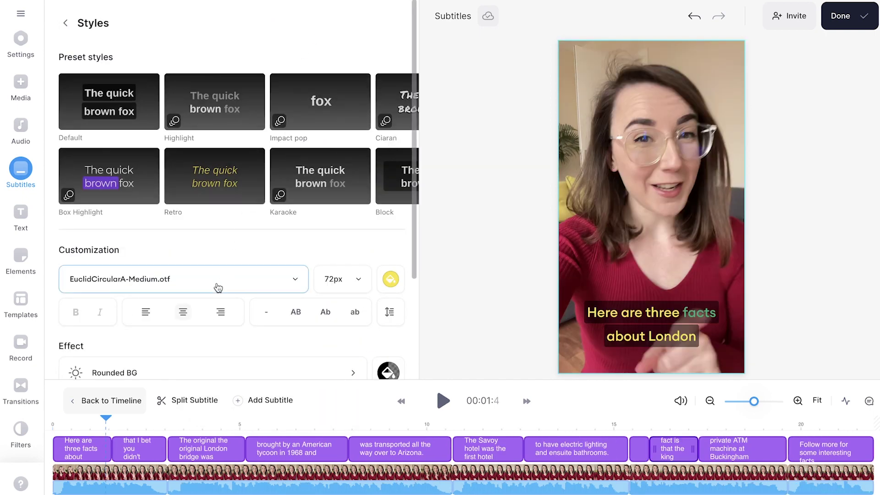
pyautogui.click(218, 287)
pyautogui.click(123, 228)
pyautogui.click(342, 279)
pyautogui.click(390, 281)
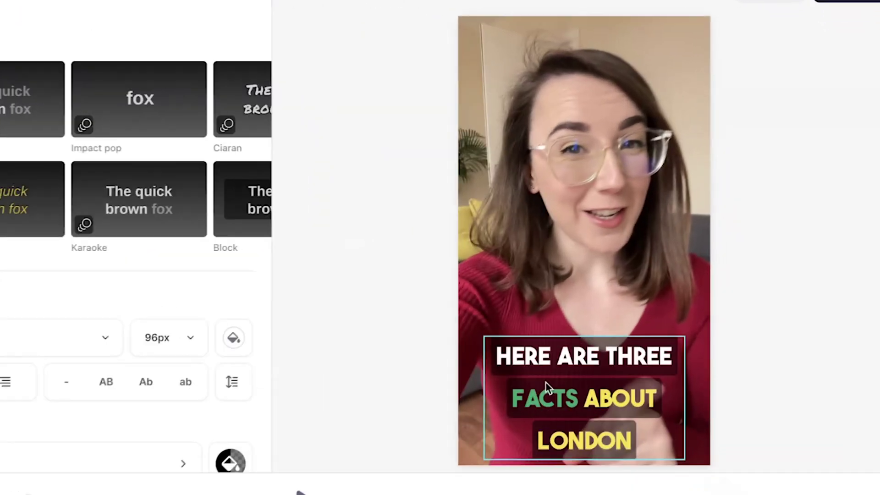
# Step: Move, enlarge and slightly rotate the subtitle box, and apply the Impact Pop animation
pyautogui.moveTo(625, 304); pyautogui.dragTo(625, 251)
pyautogui.moveTo(683, 261)
pyautogui.mouseDown()
pyautogui.moveTo(632, 290)
pyautogui.moveTo(691, 255)
pyautogui.mouseUp()
pyautogui.moveTo(589, 238); pyautogui.dragTo(595, 256)
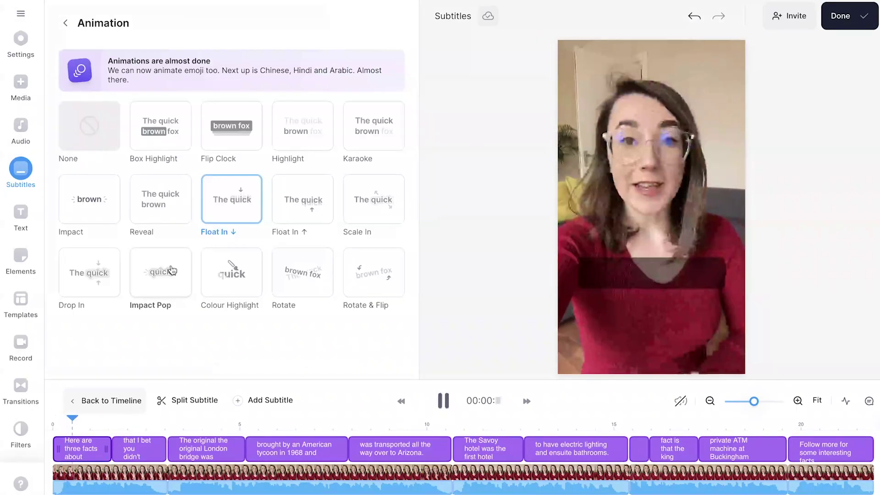
pyautogui.click(170, 270)
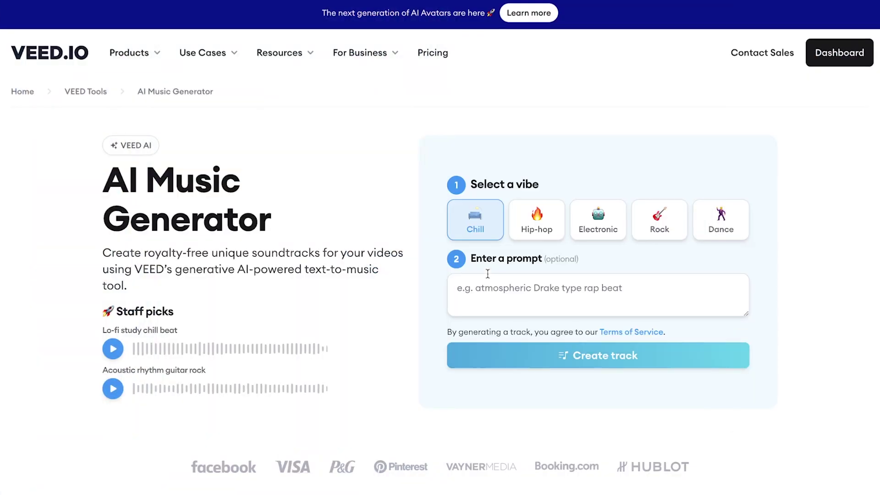
# Step: Generate the chill 'low-fi travelling through space song' track, preview it, and start a video with it
pyautogui.write('low-fi travelling through space song')
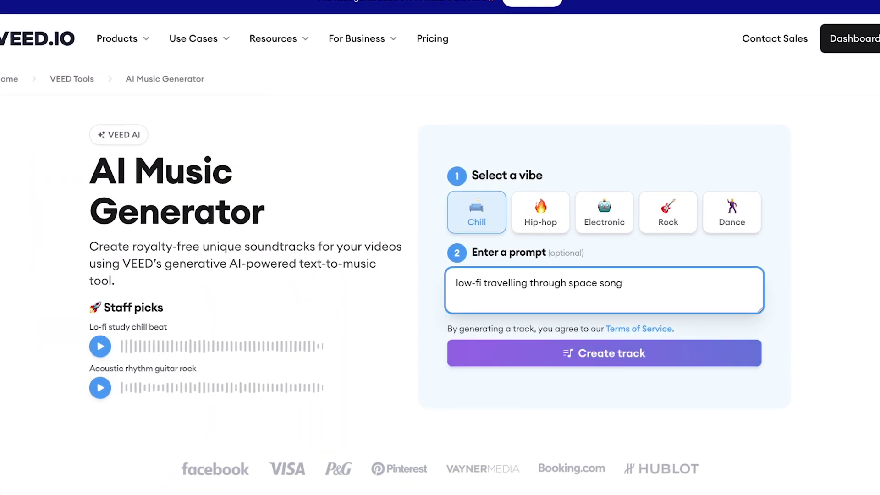
pyautogui.click(505, 352)
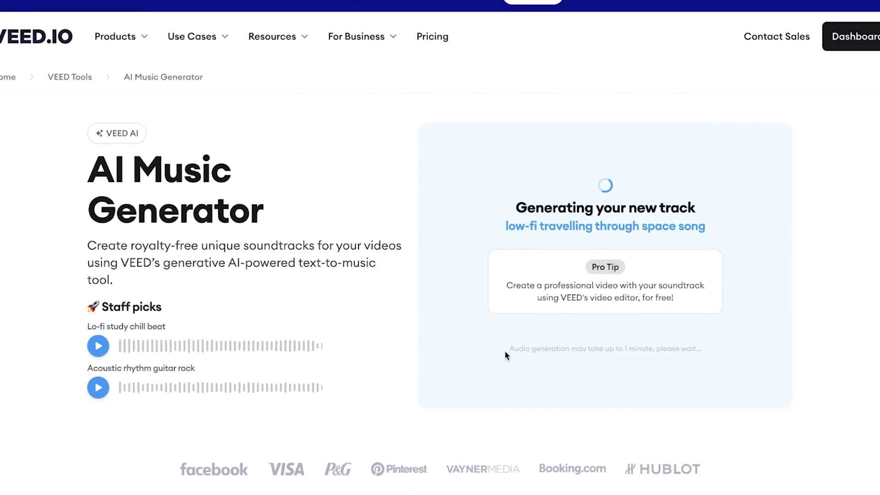
pyautogui.click(476, 248)
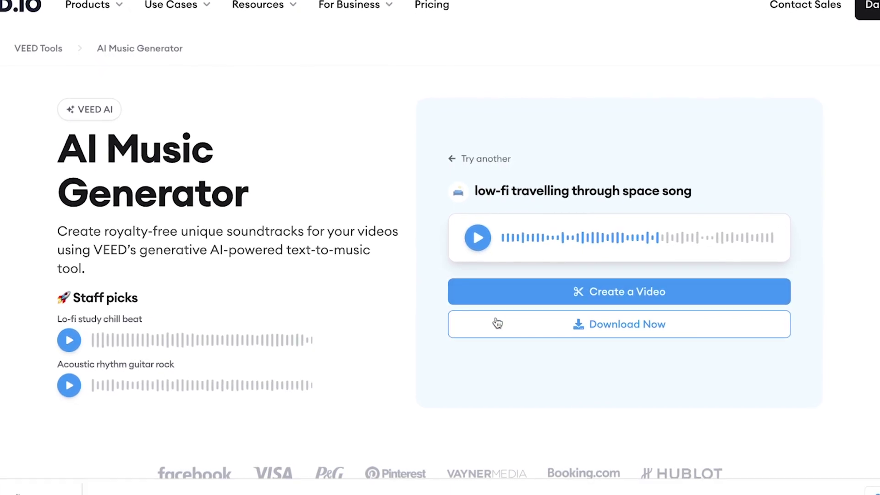
pyautogui.click(514, 292)
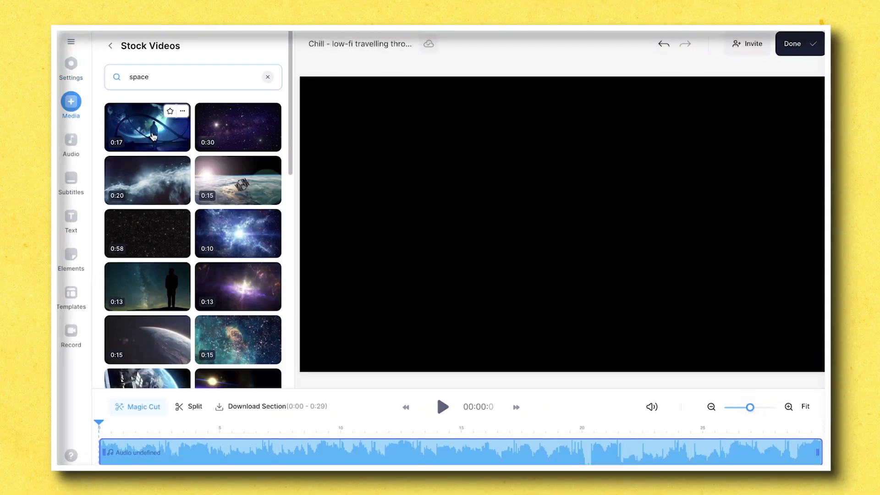
# Step: Add two space stock clips to the timeline above the lo-fi track
pyautogui.click(443, 392)
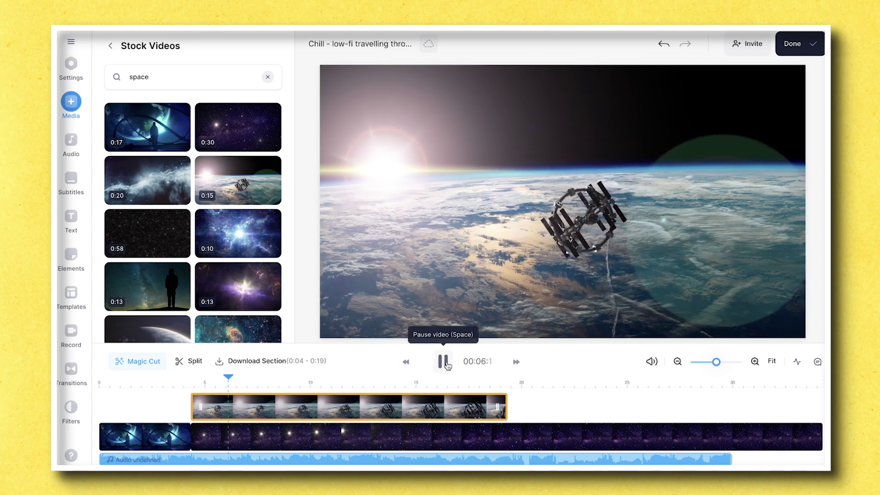
pyautogui.click(273, 420)
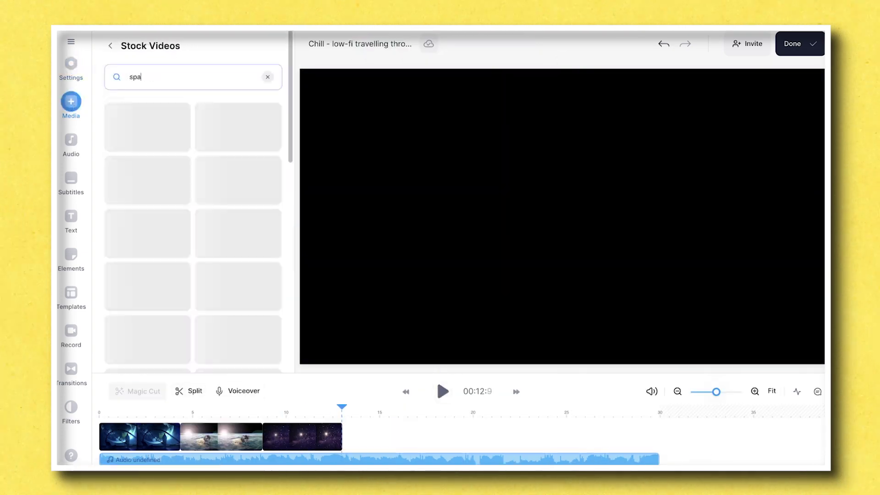